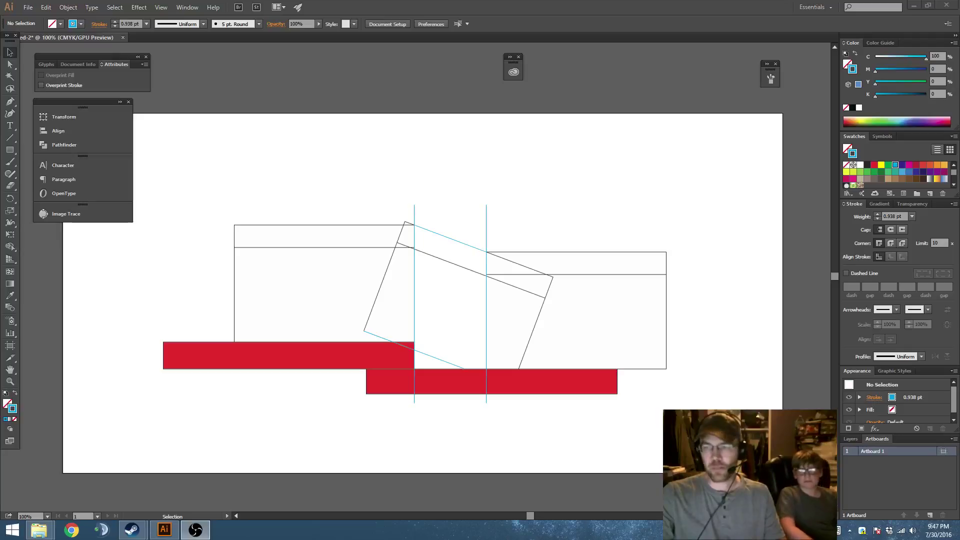
- Check the left floor group, then zoom in and centre the view on the step-down area
left_click(753, 331)
left_click_drag(678, 329, 697, 323)
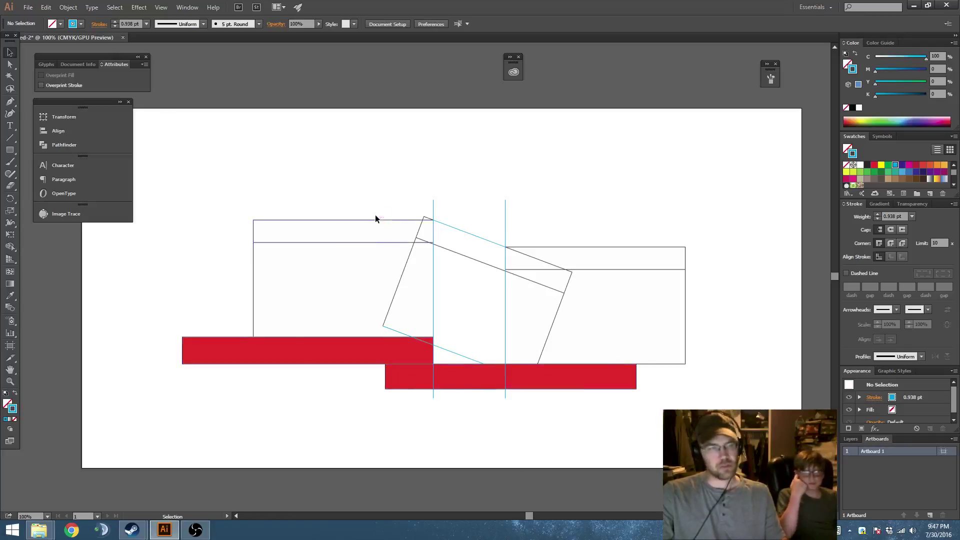
left_click(378, 270)
left_click(282, 174)
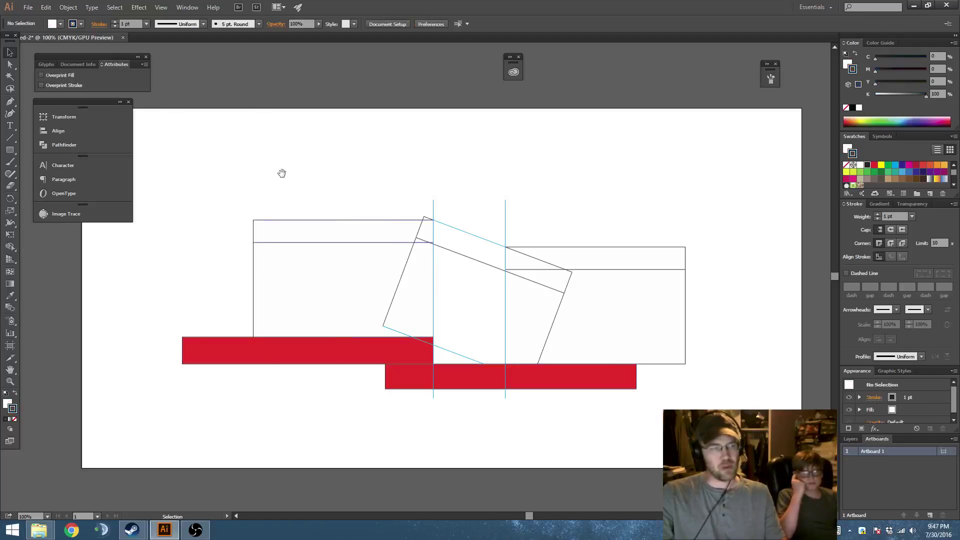
left_click_drag(282, 174, 356, 185)
left_click(392, 278)
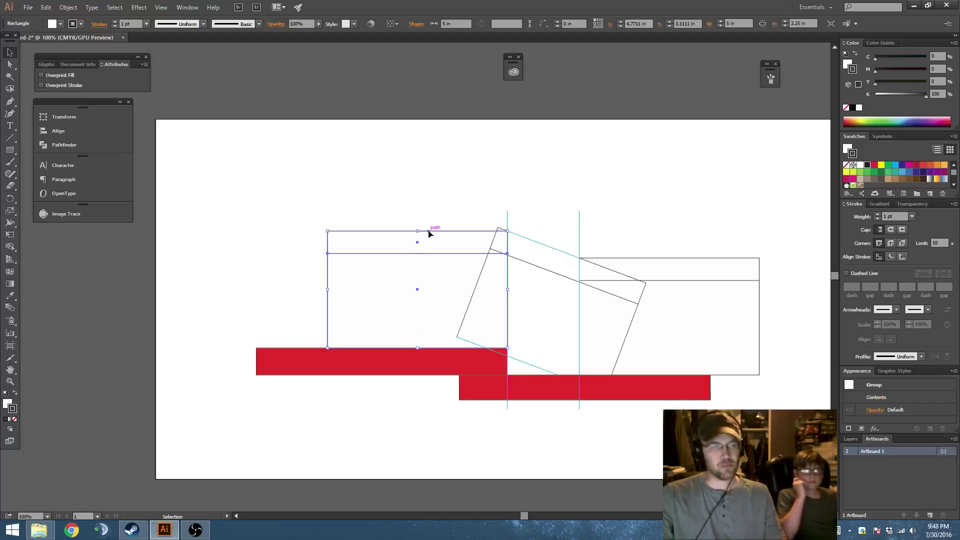
left_click_drag(461, 223, 439, 223)
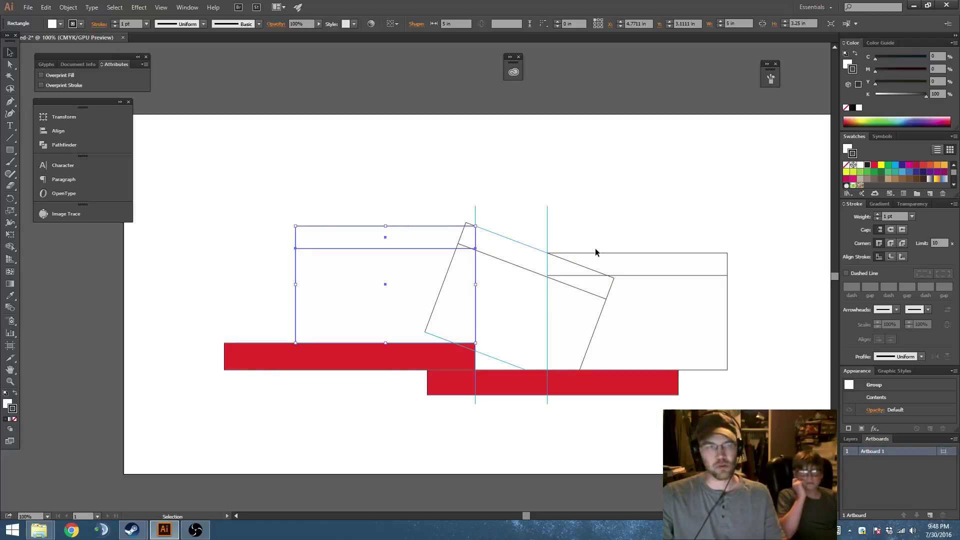
left_click(478, 206)
scroll(496, 251, "up", 1)
key("space")
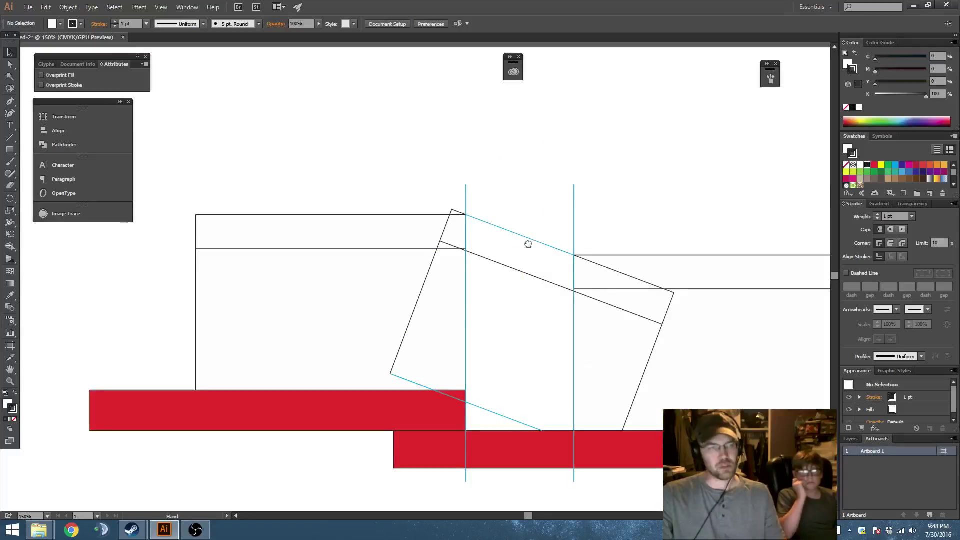
left_click_drag(527, 242, 461, 235)
- Draw a 2 in wide rectangle at the left guide and nudge it down slightly
left_click(11, 150)
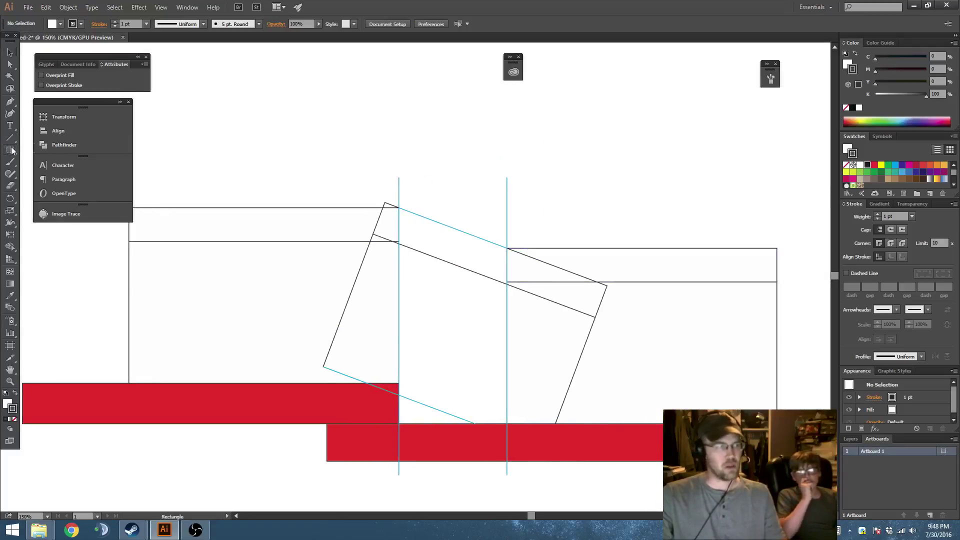
left_click(398, 130)
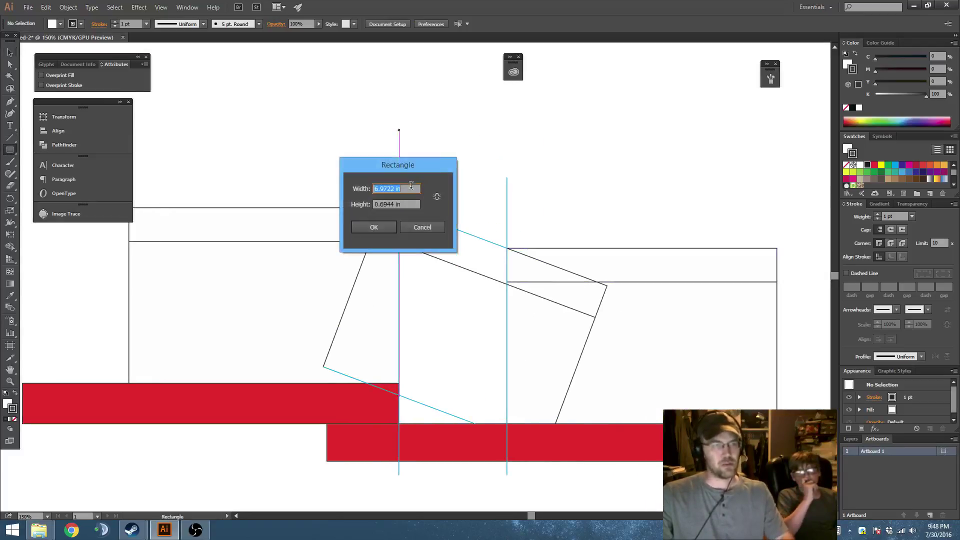
type("2")
key("Tab")
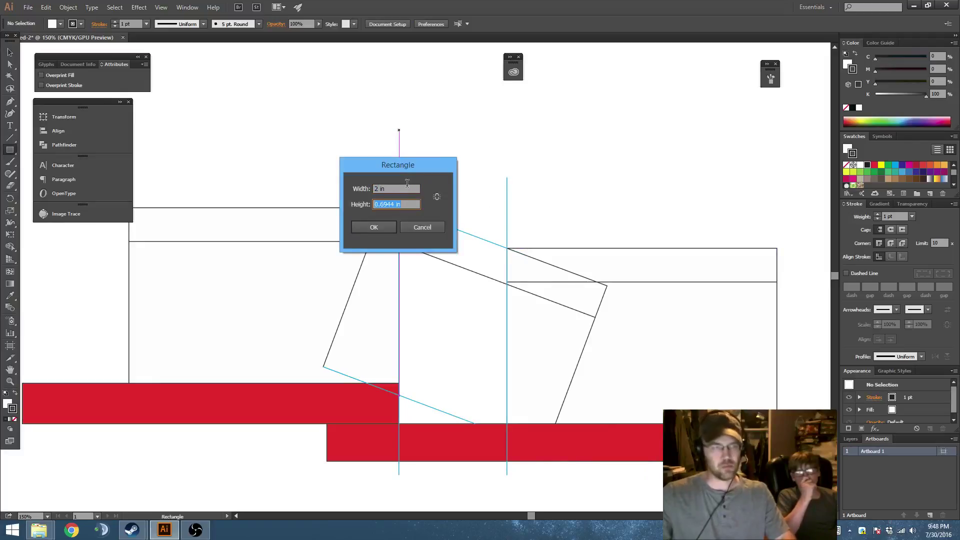
left_click(376, 227)
key("v")
left_click(500, 182)
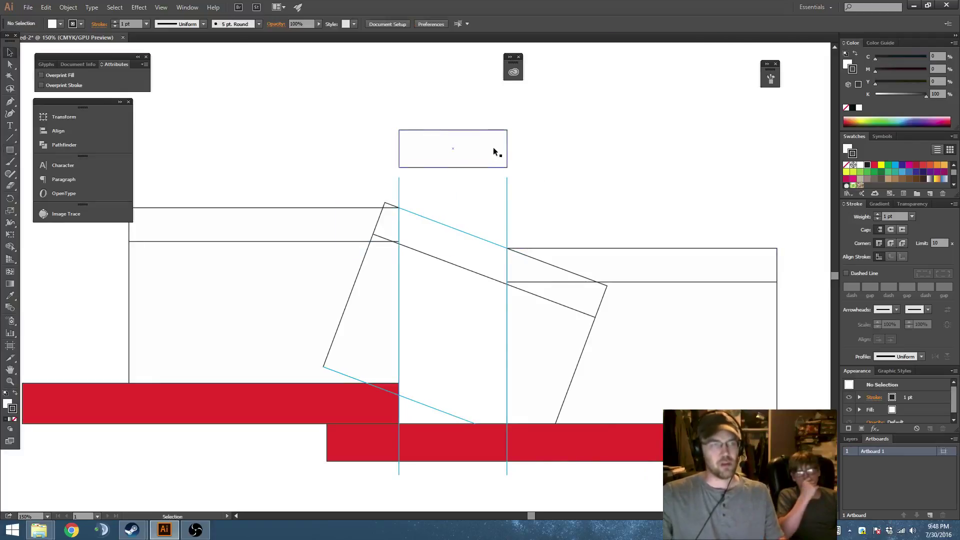
left_click_drag(484, 129, 484, 135)
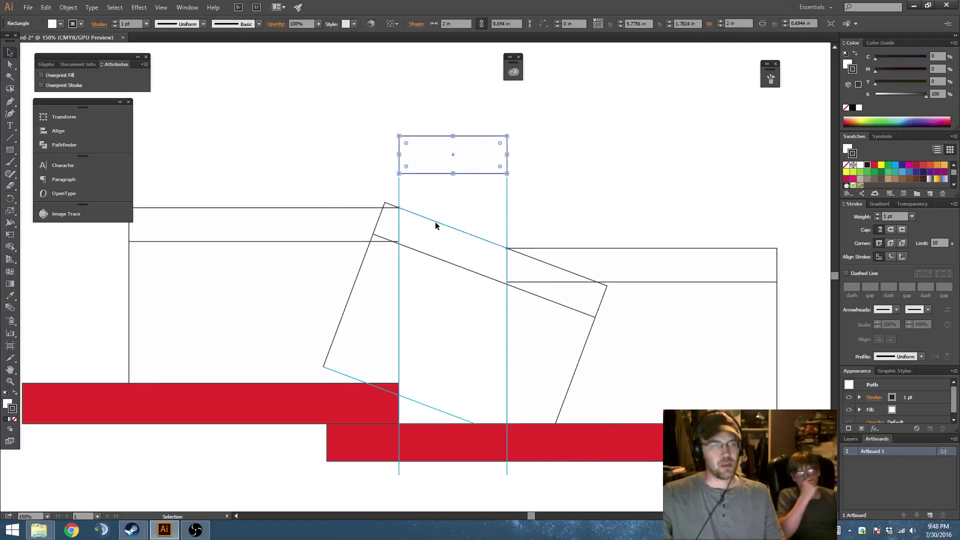
- Move the tilted piece out of the way to the upper right
left_click_drag(550, 265, 607, 217)
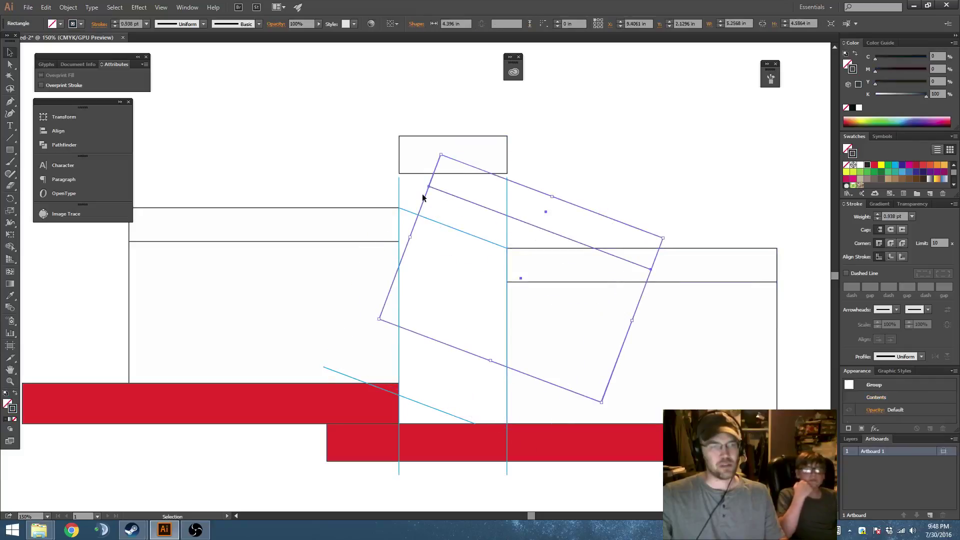
key("ctrl+z")
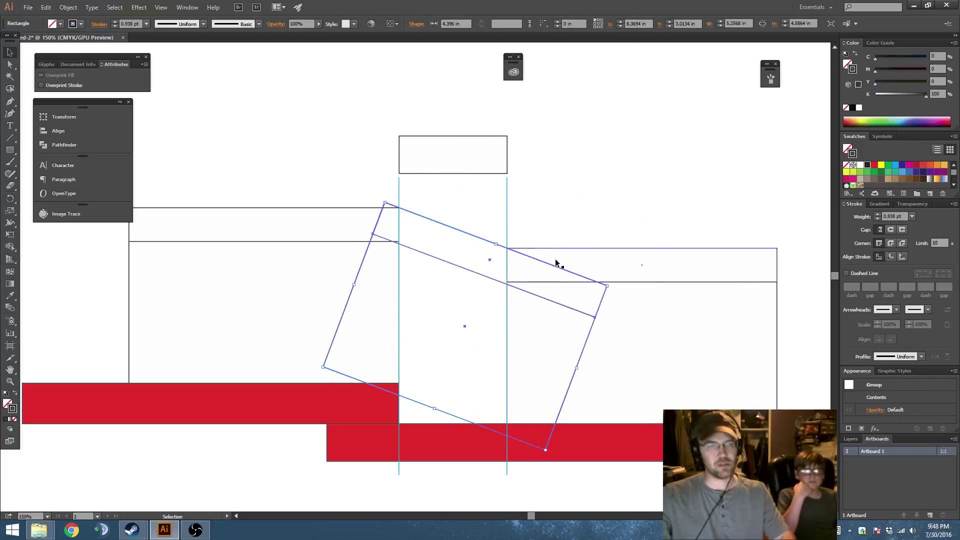
left_click_drag(471, 236, 753, 100)
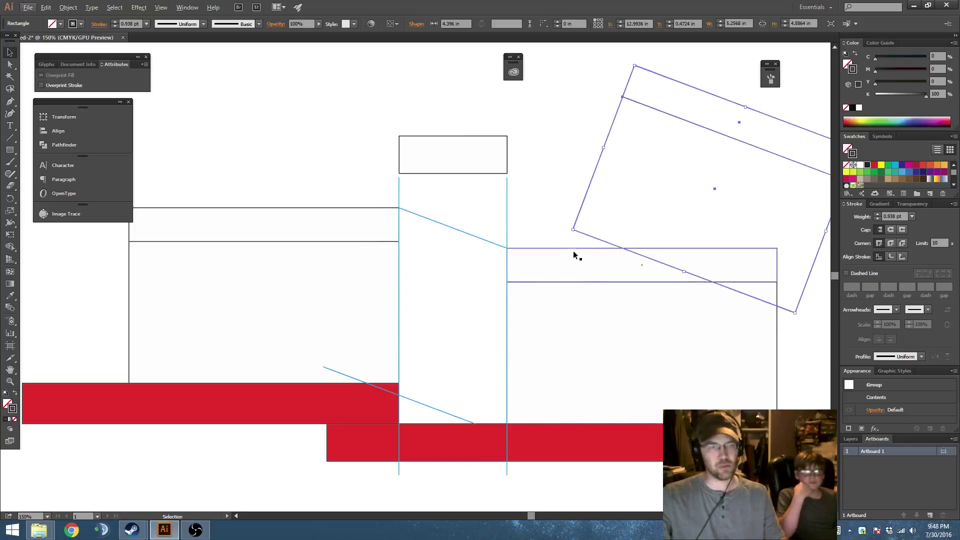
- Align the revealed floor block with the left guide and set its width to exactly 2 in
left_click_drag(575, 255, 473, 215)
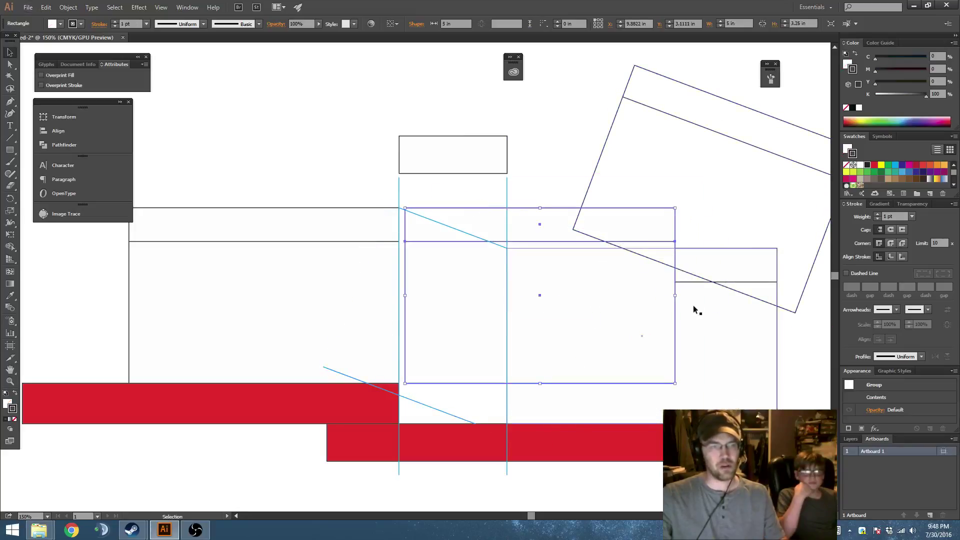
left_click_drag(675, 295, 466, 295)
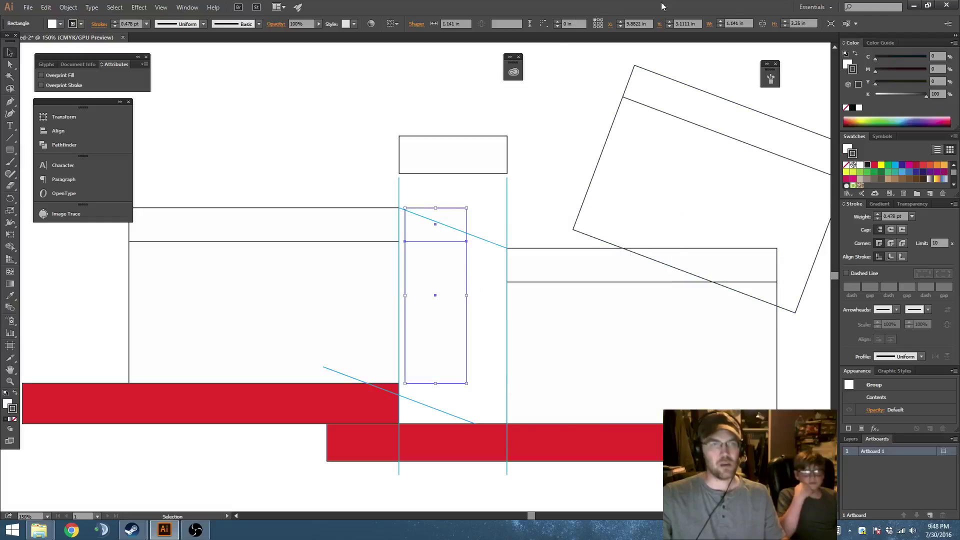
left_click(743, 21)
type("2")
key("Return")
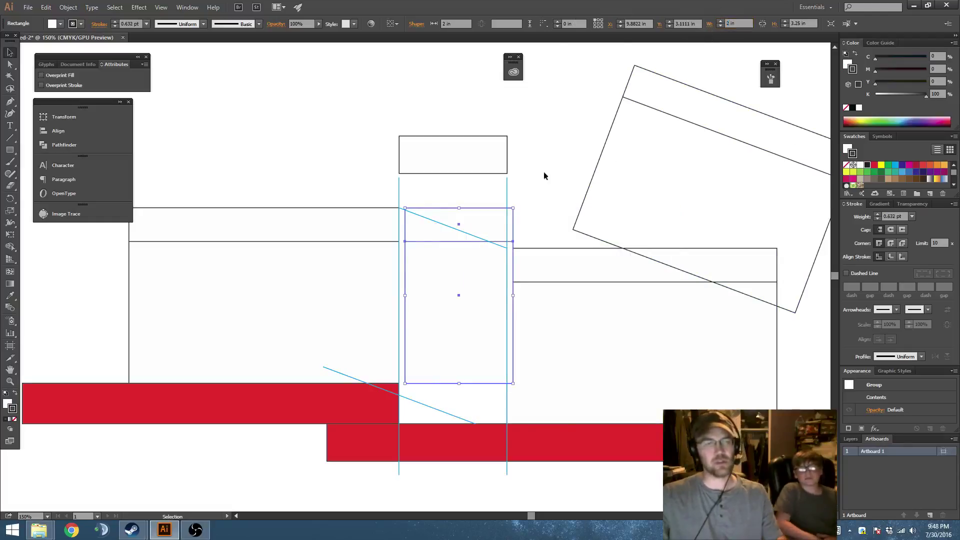
- Snap the block onto the guides and widen it to 3.7636 in
scroll(445, 223, "up", 1)
left_click_drag(451, 200, 446, 202)
left_click_drag(451, 247, 500, 135)
scroll(457, 273, "down", 1)
left_click_drag(422, 279, 454, 365)
left_click(348, 424)
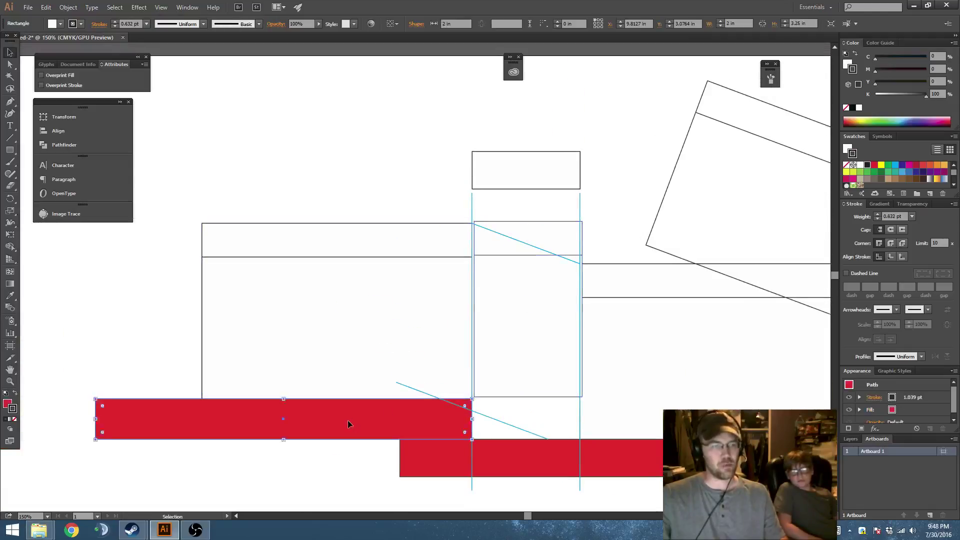
left_click_drag(451, 400, 392, 413)
scroll(440, 309, "up", 1)
left_click_drag(450, 210, 447, 212)
left_click_drag(537, 285, 484, 257)
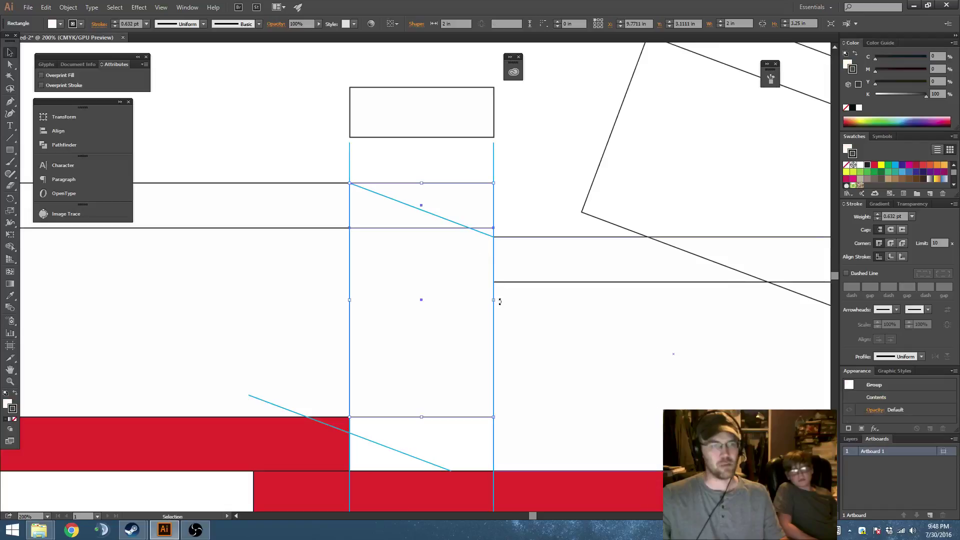
left_click_drag(495, 300, 621, 297)
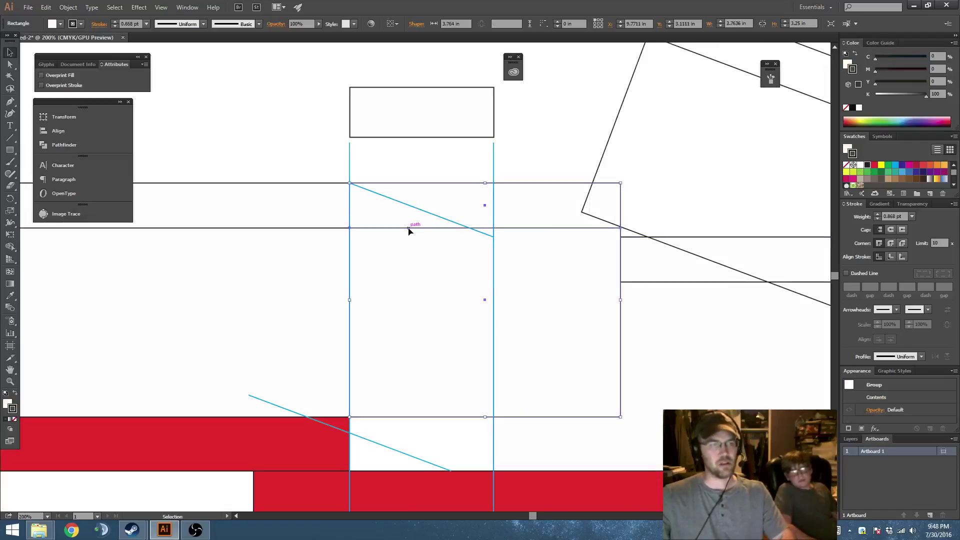
- Tilt the block about 12°, set its stroke to None, then delete it
key("r")
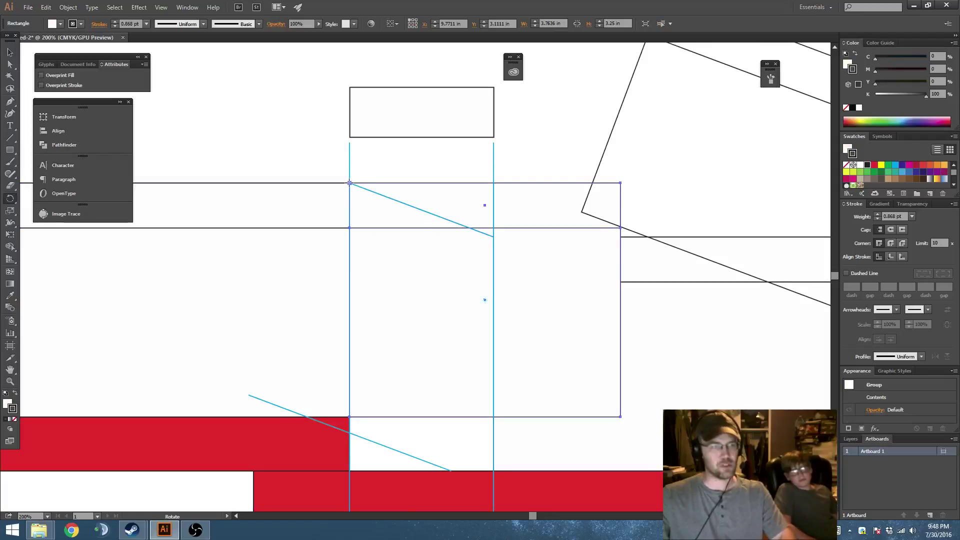
scroll(525, 218, "down", 1)
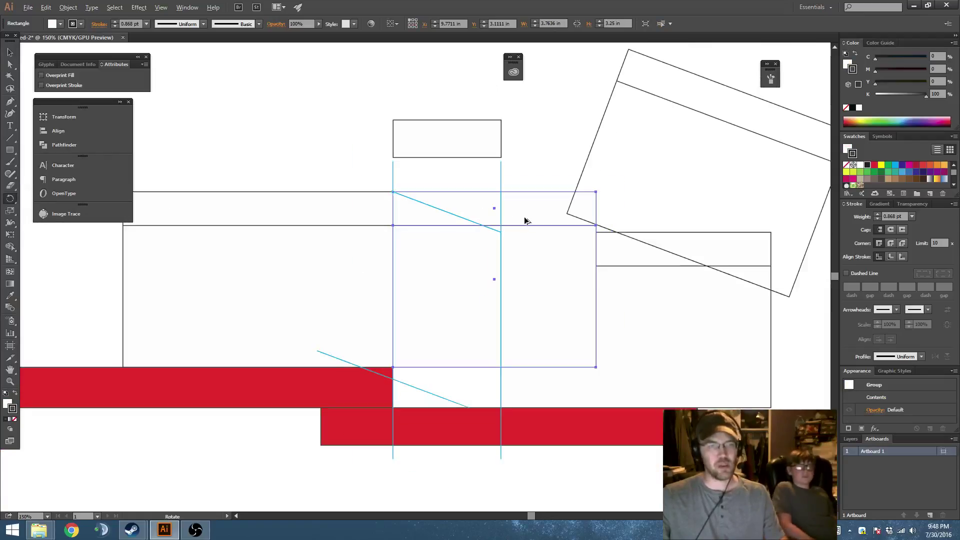
left_click_drag(598, 198, 587, 278)
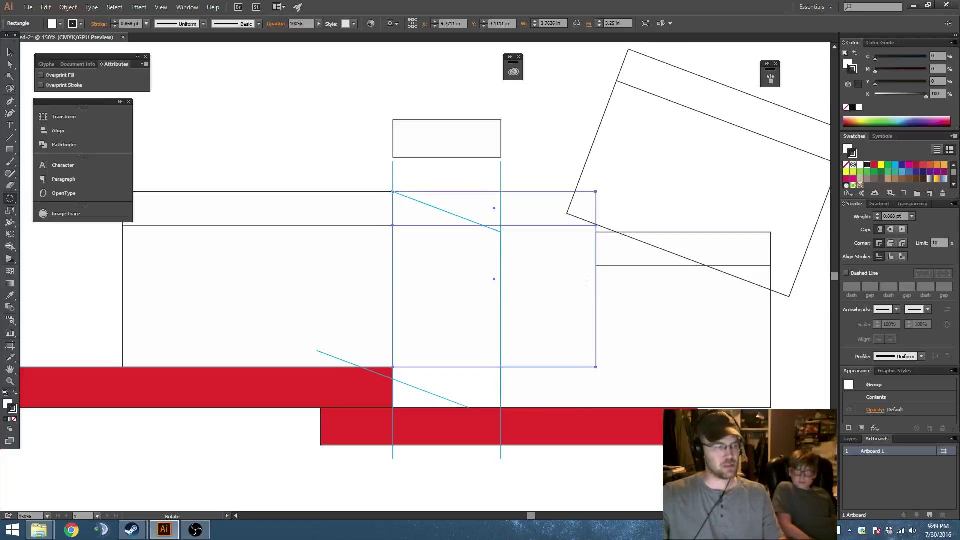
key("slash")
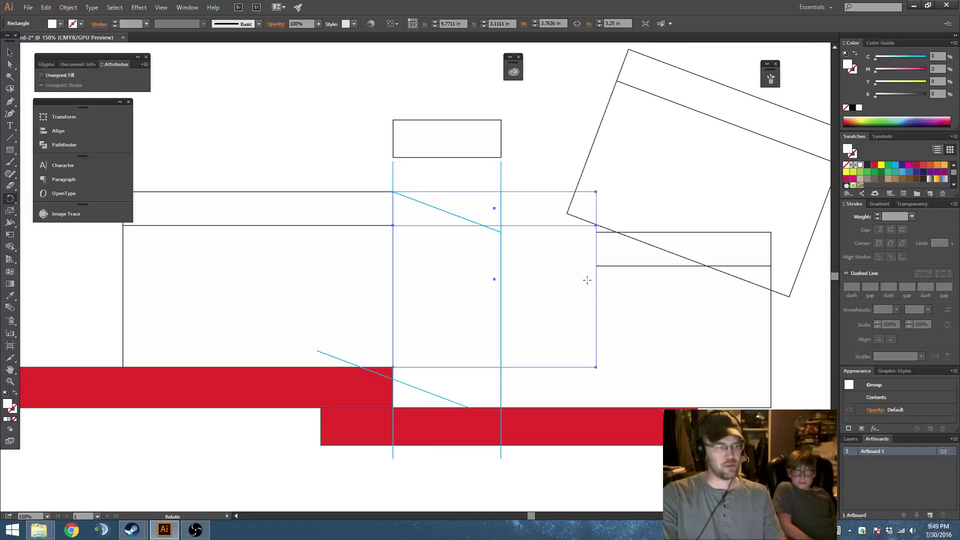
key("Delete")
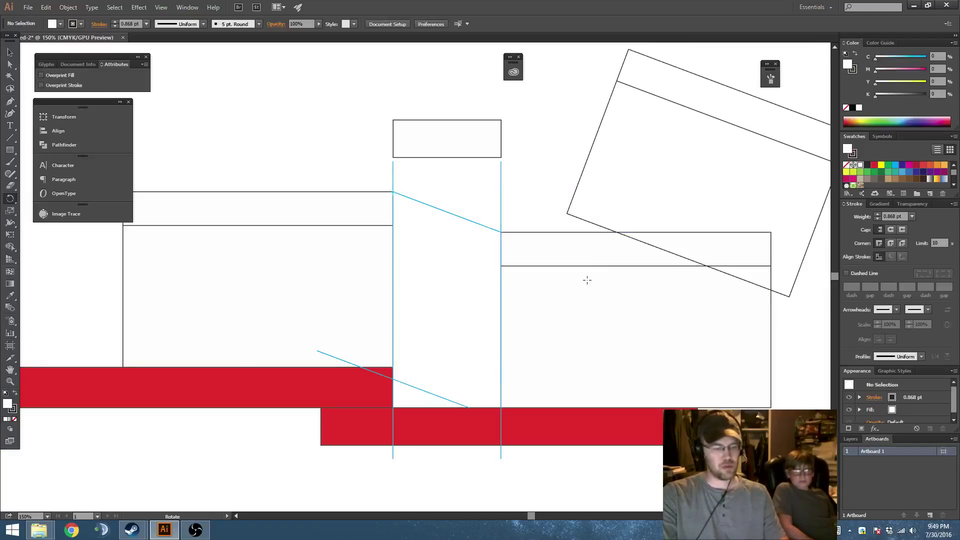
key("v")
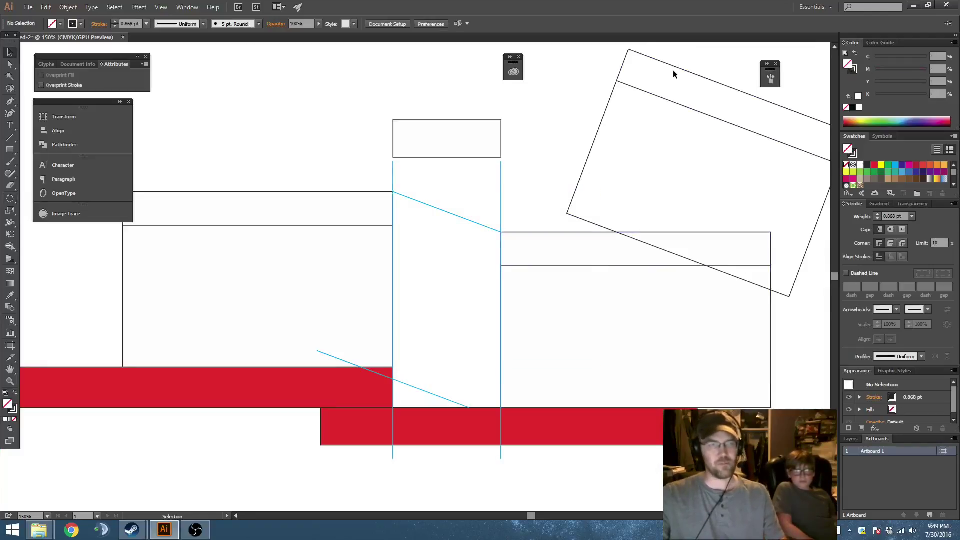
left_click_drag(675, 69, 484, 214)
- Undo the tilted piece's last move and delete the old tilted rectangle
scroll(425, 197, "up", 2)
left_click(482, 203)
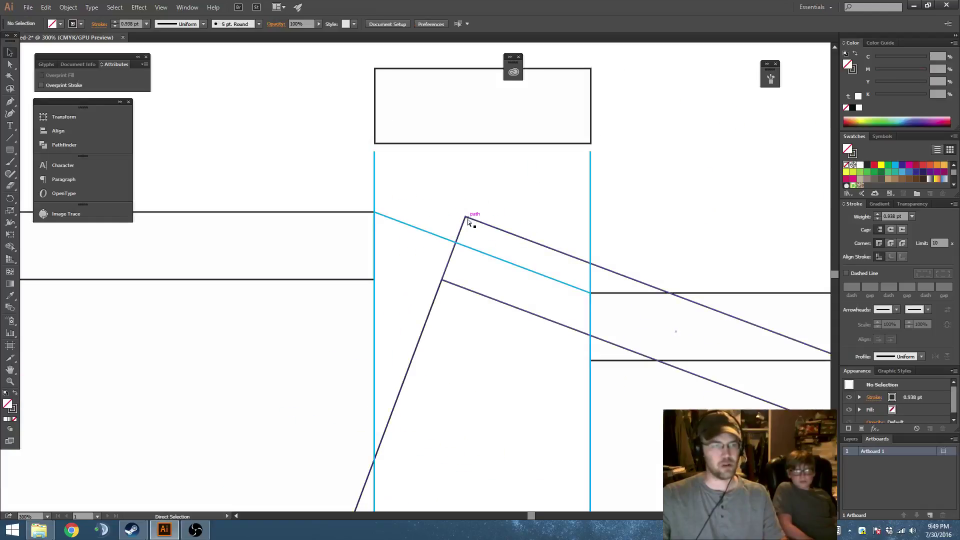
scroll(465, 217, "down", 3)
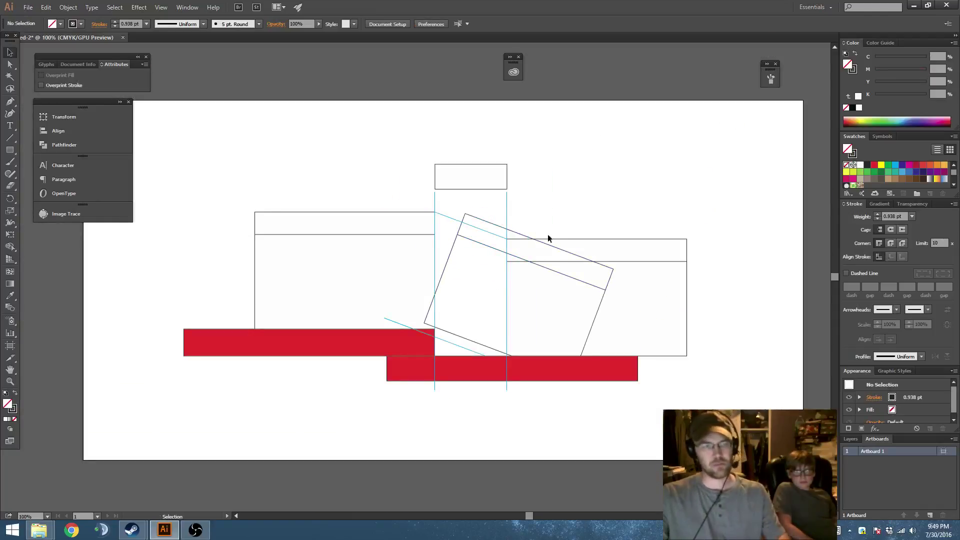
key("ctrl+z")
left_click(499, 225)
left_click(502, 222)
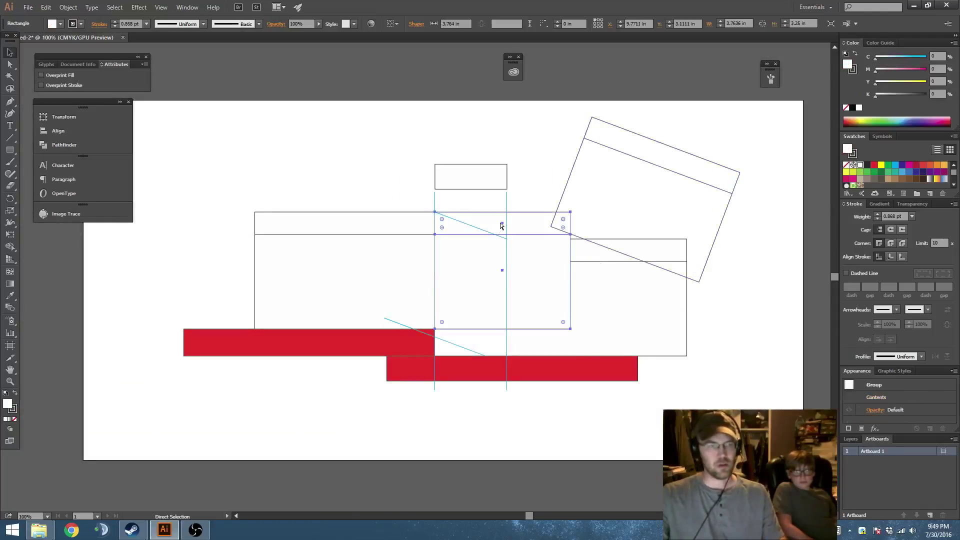
left_click(626, 181)
key("Delete")
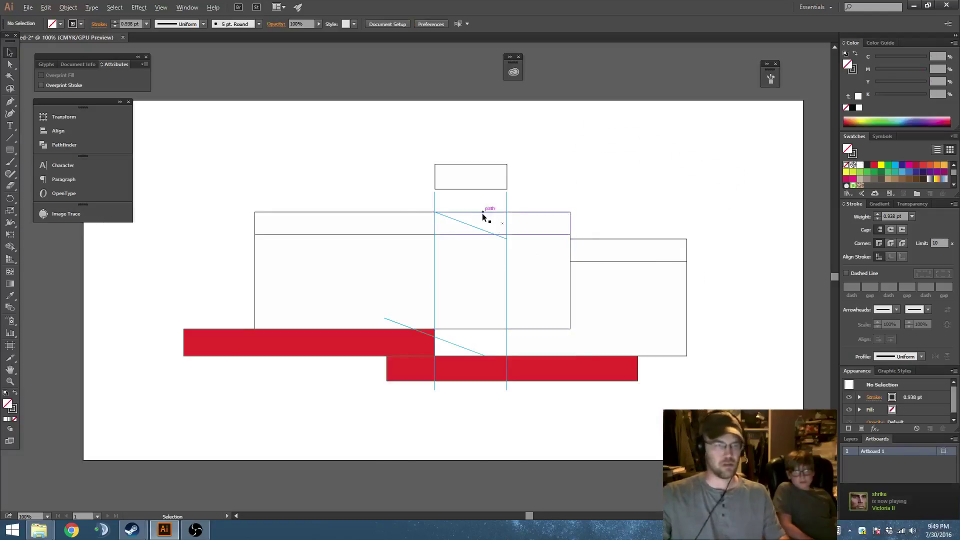
- Narrow the middle trim rectangle from its right side and rotate it -20.56°
scroll(488, 210, "up", 2)
left_click(488, 210)
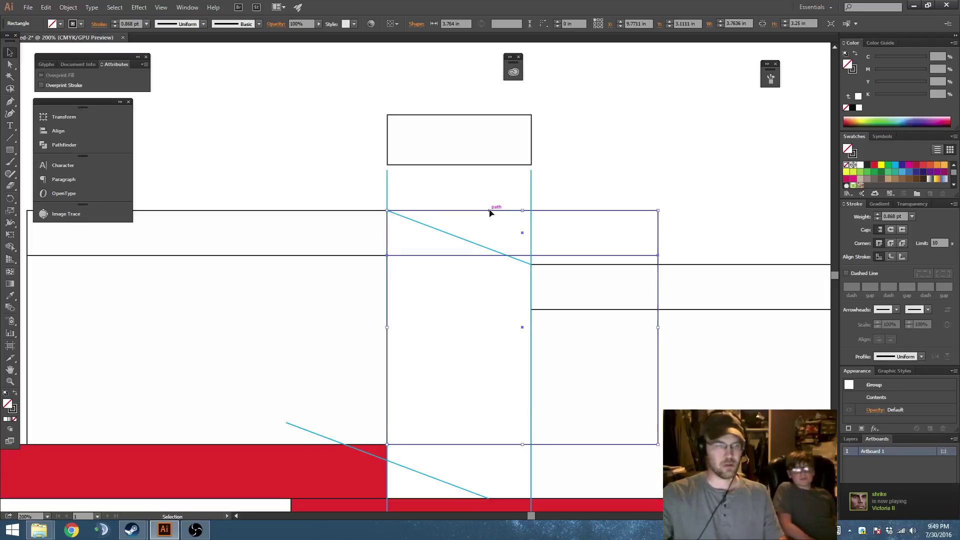
left_click(440, 191)
left_click_drag(622, 277, 677, 258)
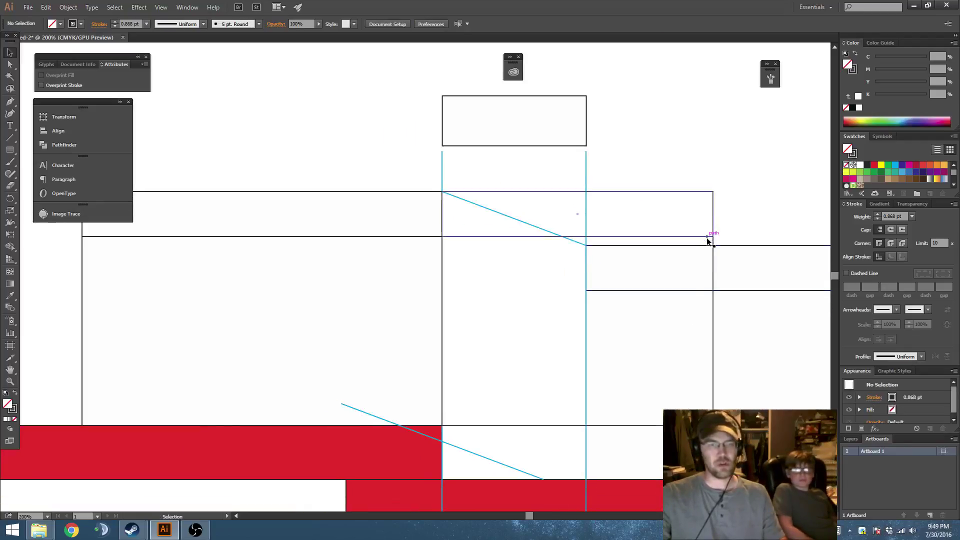
left_click(710, 238)
left_click(710, 243)
left_click_drag(712, 309, 673, 309)
key("r")
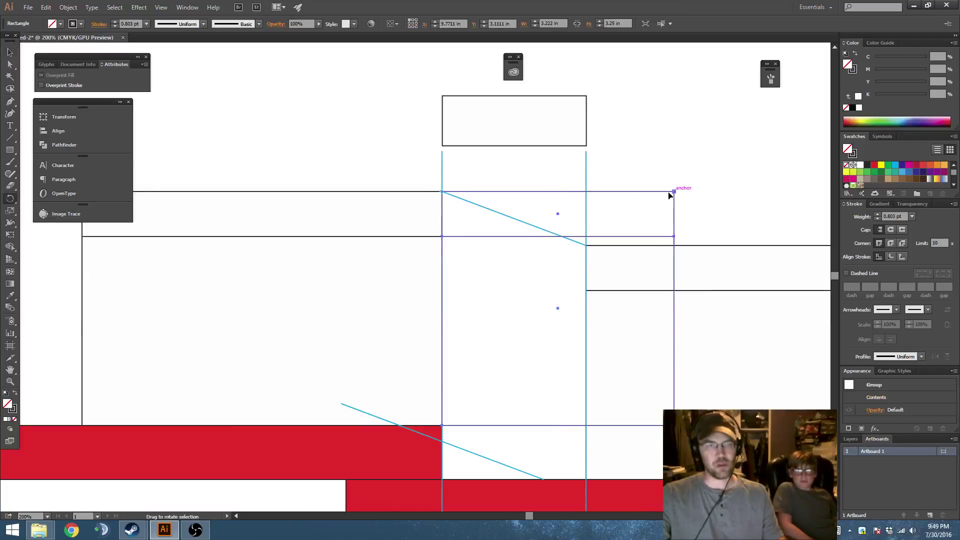
left_click_drag(669, 195, 568, 227)
key("space")
left_click(10, 53)
- Undo an accidental move of the left blue line, recentre on the angled piece, and select the right blue line
left_click(420, 137)
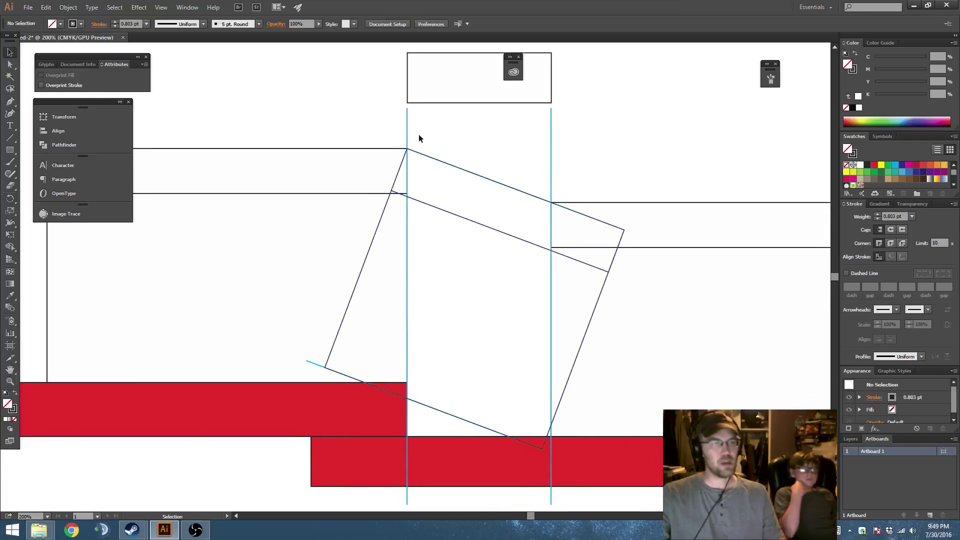
left_click_drag(407, 138, 325, 137)
key("ctrl+z")
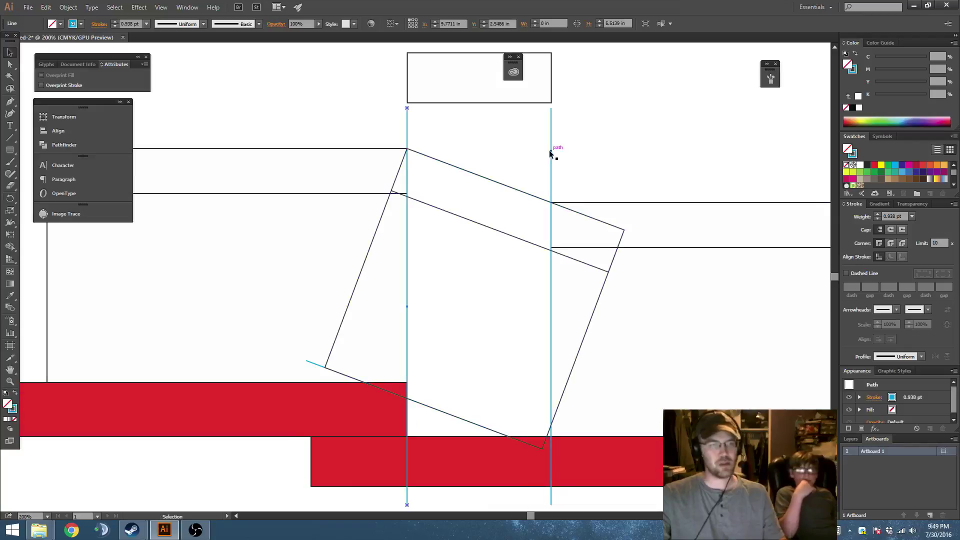
key("space")
left_click_drag(551, 186, 545, 165)
left_click_drag(443, 146, 467, 161)
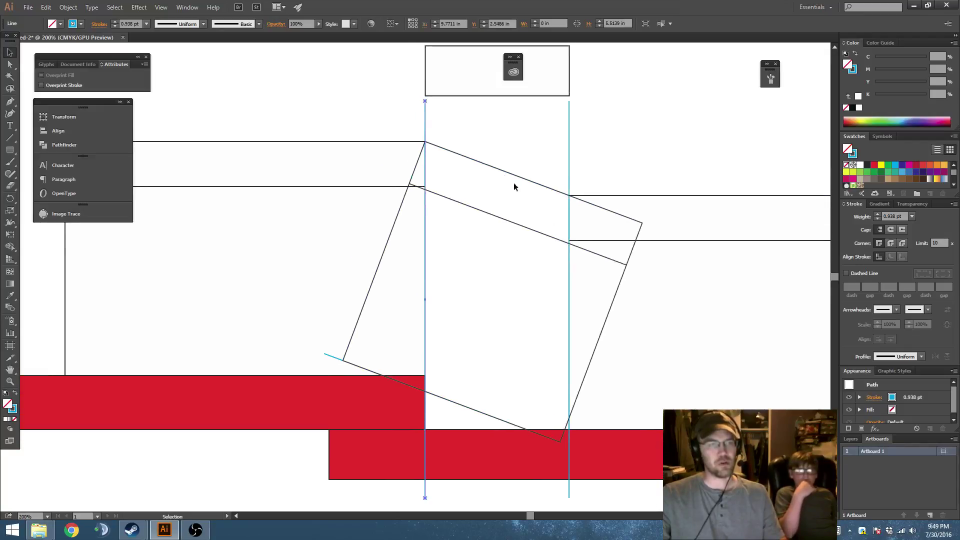
key("space")
left_click_drag(617, 130, 611, 107)
key("space")
left_click_drag(588, 295, 592, 304)
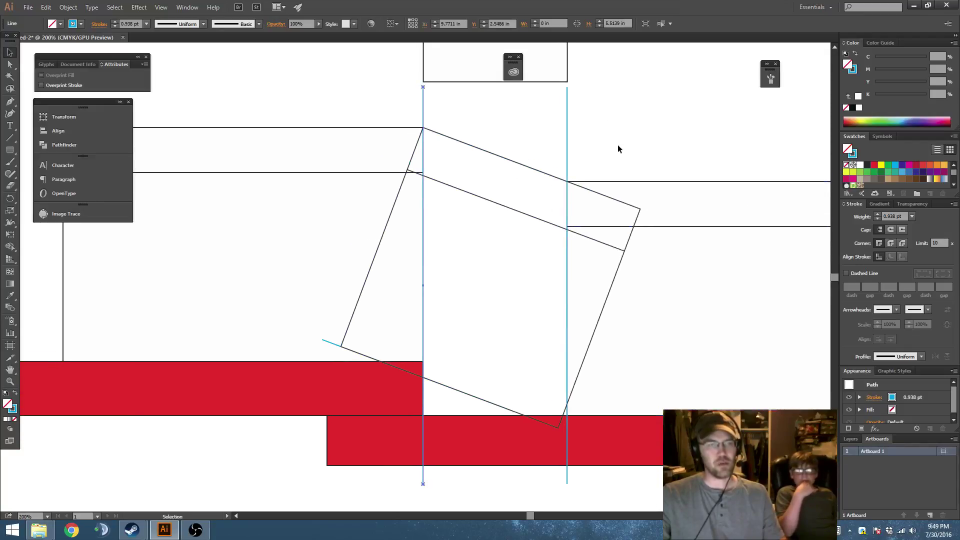
left_click(617, 145)
left_click(568, 123)
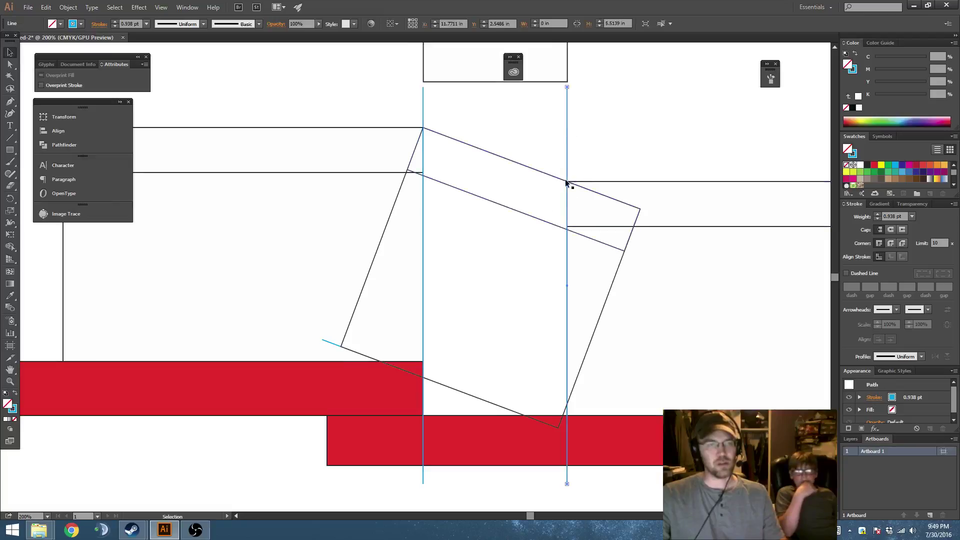
- Draw a line from the angled piece's top corner to the right blue line, plus a short base line
left_click(9, 137)
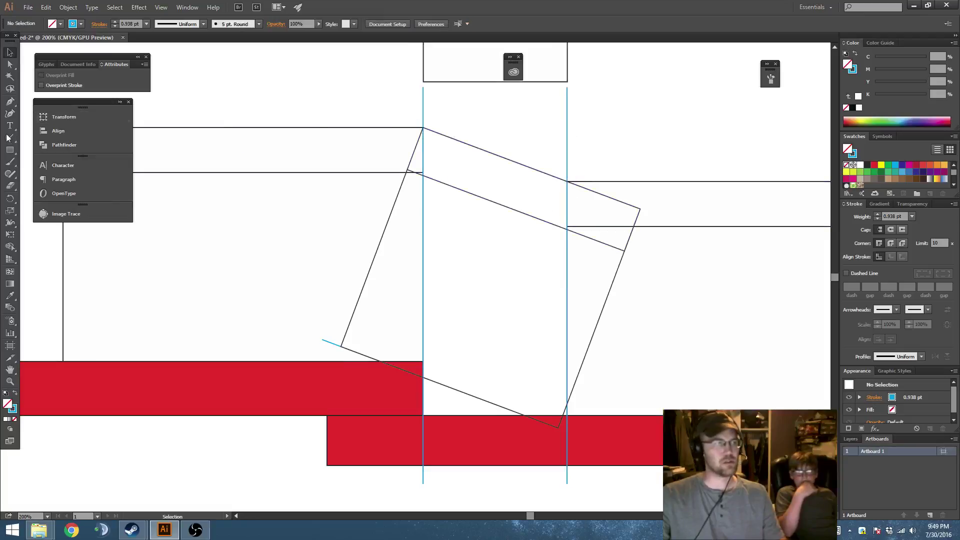
left_click_drag(423, 128, 567, 181)
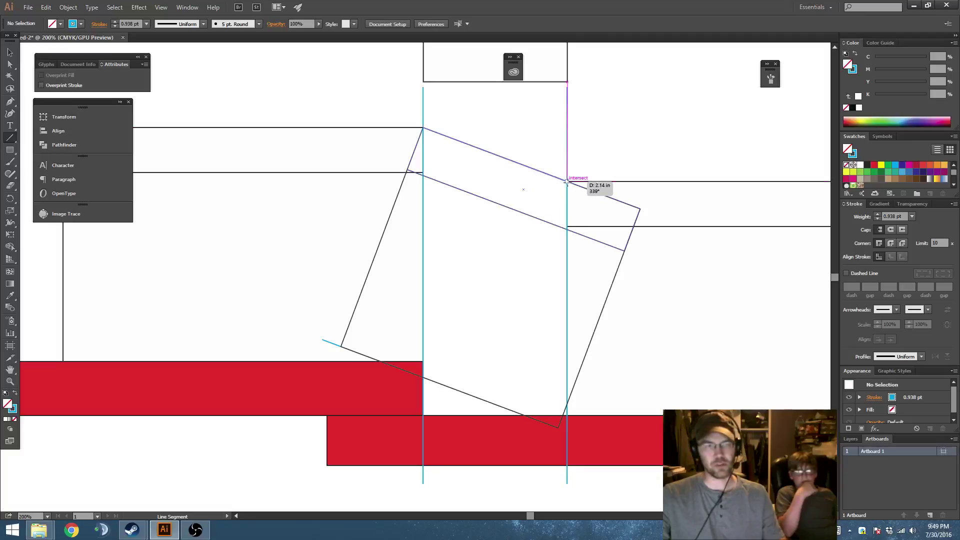
left_click_drag(567, 181, 567, 181)
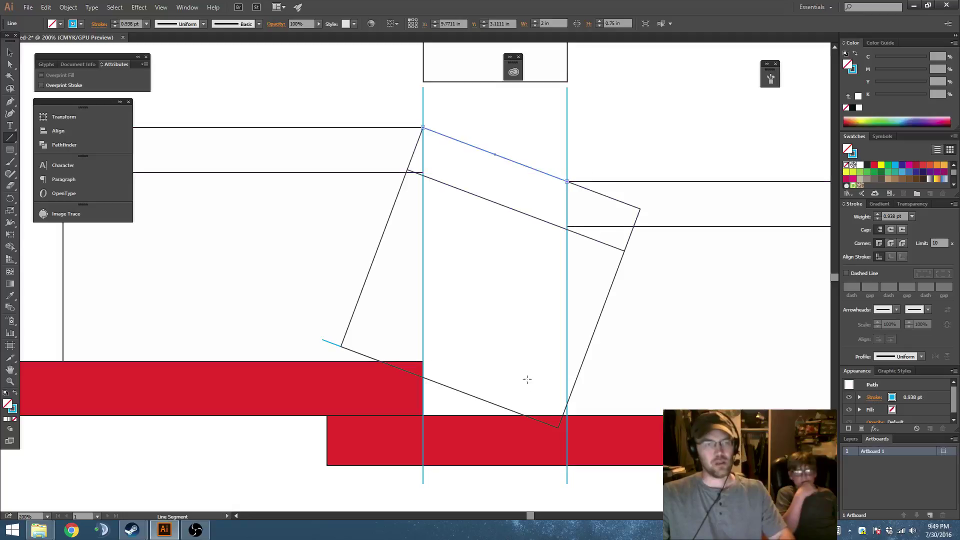
left_click_drag(524, 415, 562, 415)
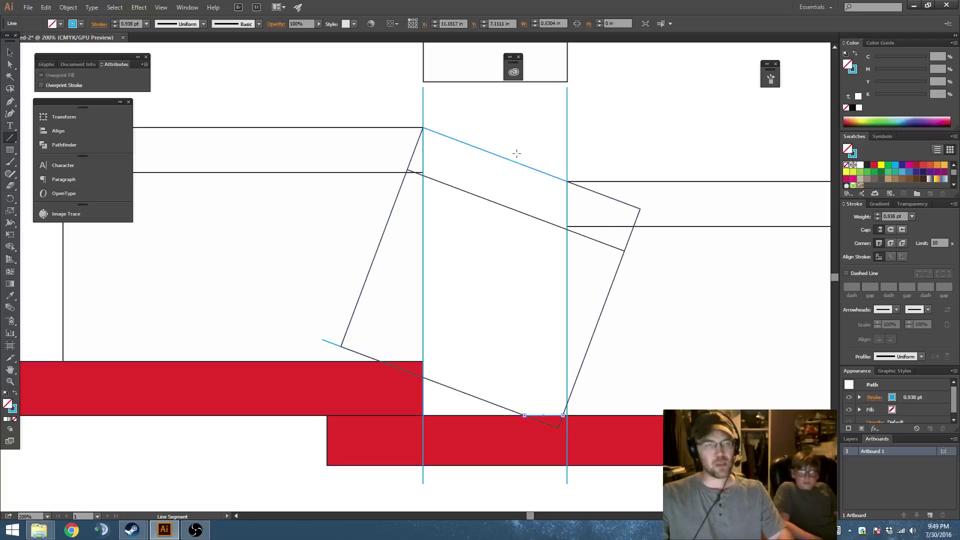
key("v")
left_click(537, 132)
left_click_drag(543, 149, 509, 190)
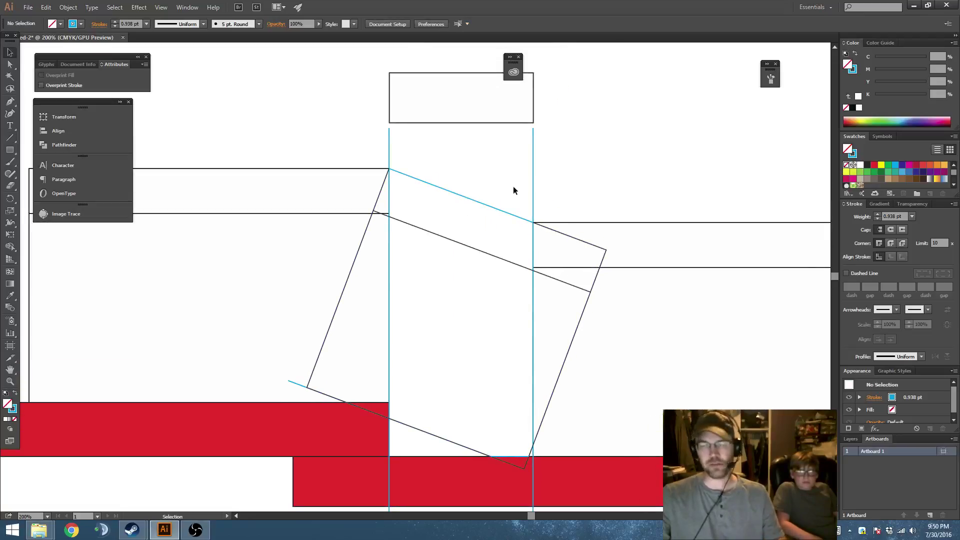
- Drag the installed-trim photo beside the artboard's right edge and zoom to check its placement
left_click_drag(613, 182, 472, 195)
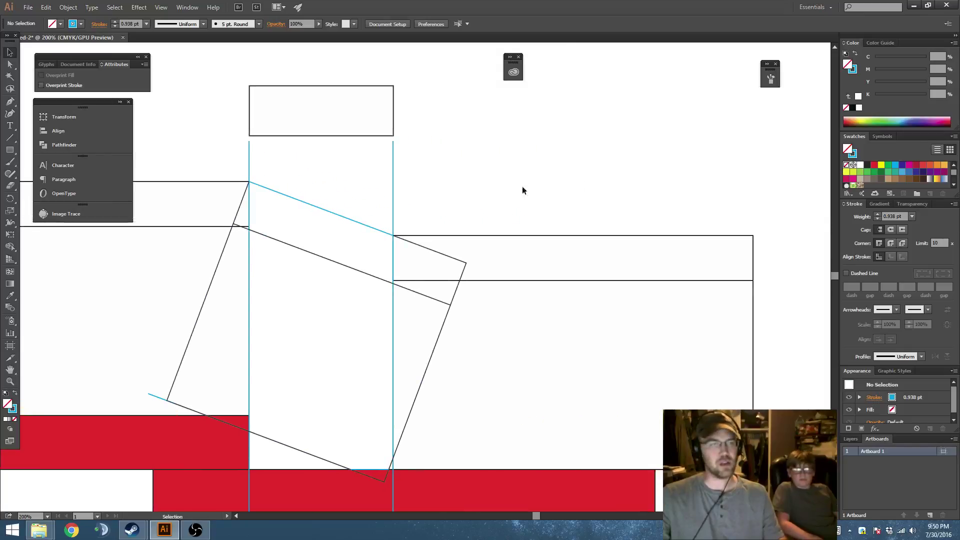
scroll(522, 187, "down", 2)
left_click_drag(633, 170, 324, 184)
left_click_drag(681, 240, 387, 229)
scroll(380, 227, "down", 1)
key("ctrl+plus")
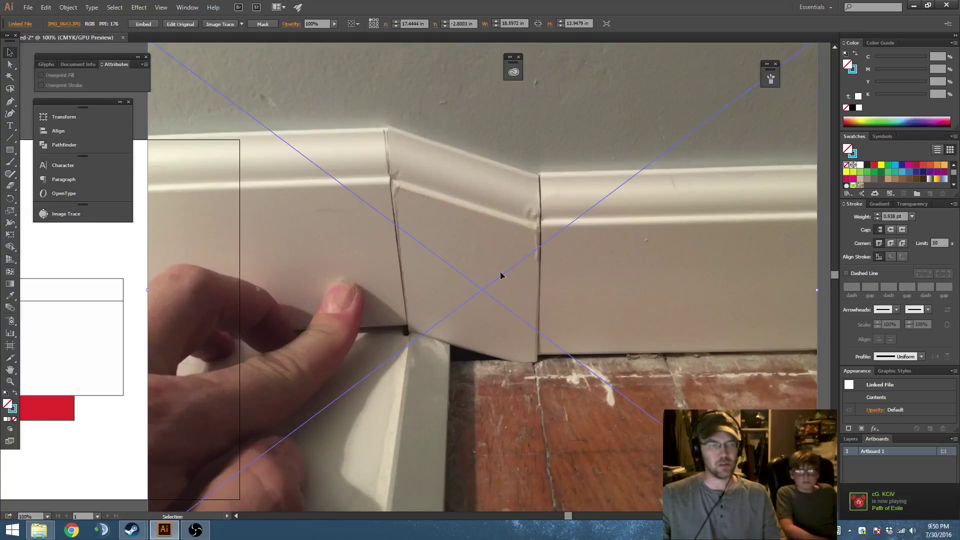
key("ctrl+minus")
key("ctrl+minus")
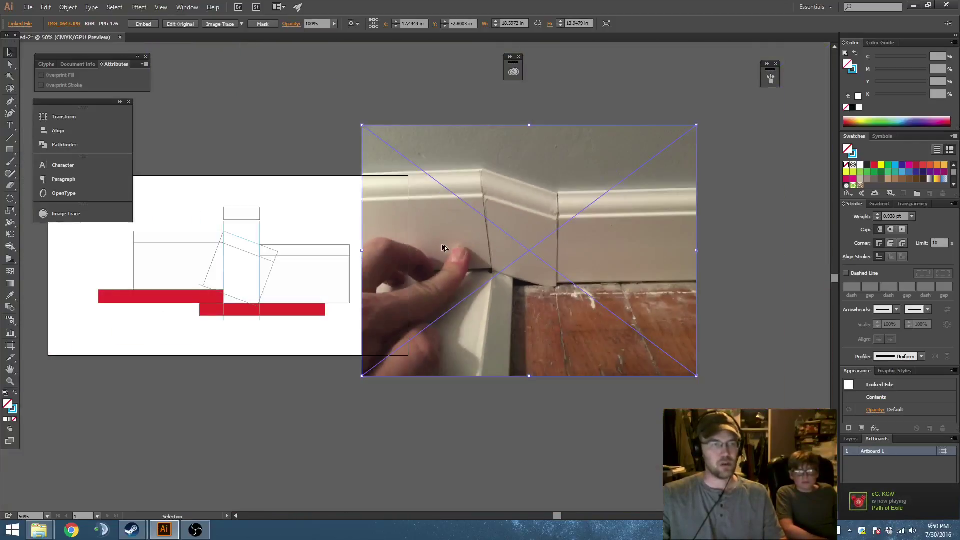
left_click_drag(445, 245, 531, 242)
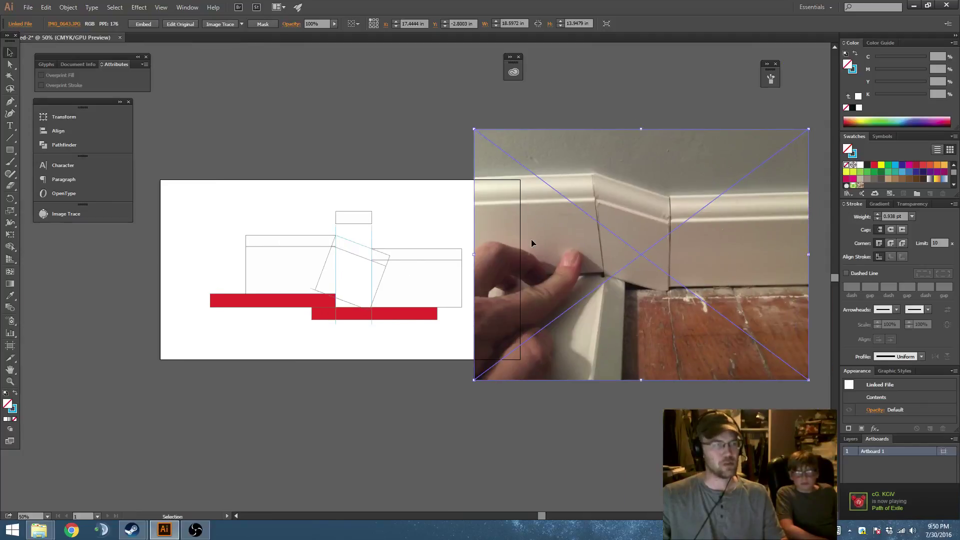
- Deselect the photo and pan over to the tiled-floor photo
left_click(655, 100)
left_click_drag(690, 120, 258, 146)
left_click_drag(409, 150, 285, 151)
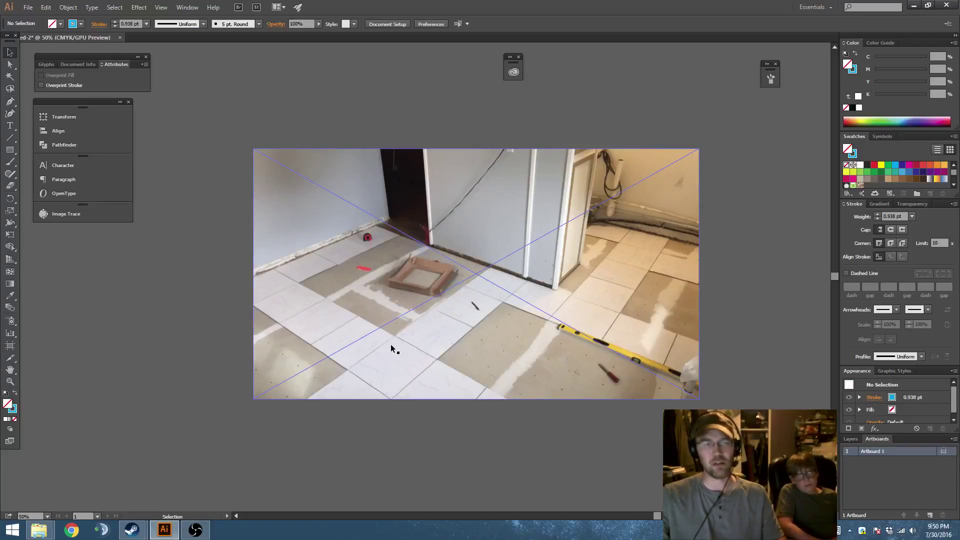
left_click_drag(275, 334, 655, 324)
left_click_drag(250, 322, 698, 325)
left_click_drag(459, 335, 598, 329)
scroll(502, 306, "up", 1)
left_click_drag(536, 283, 517, 320)
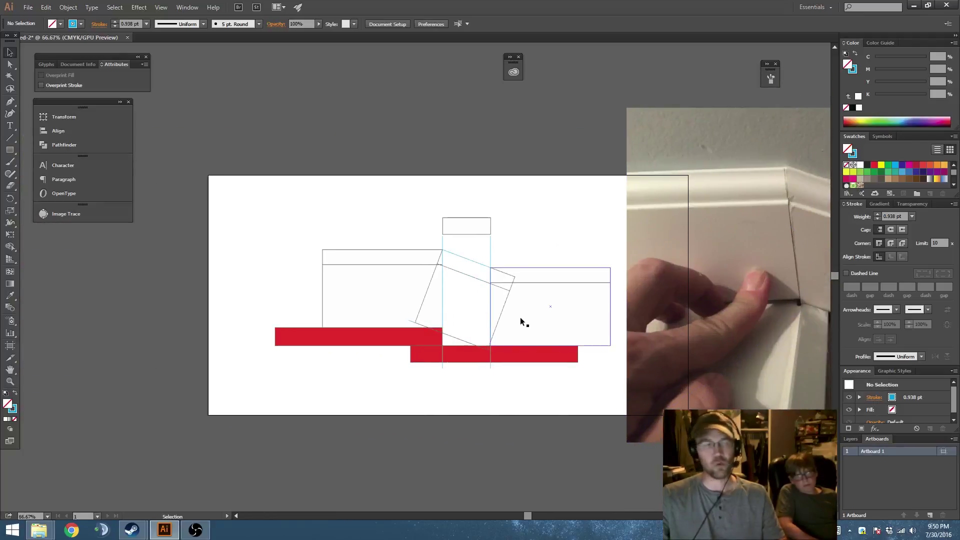
scroll(514, 257, "right", 3)
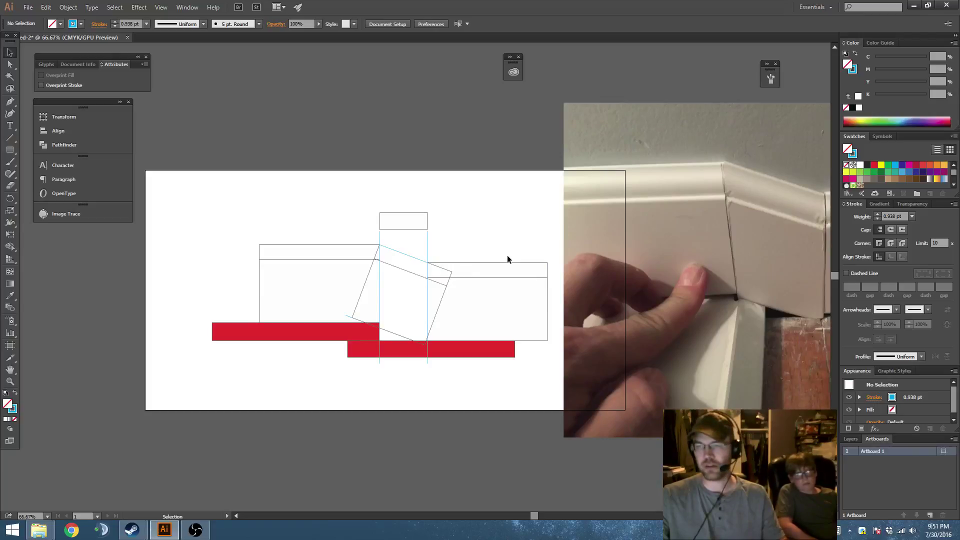
left_click_drag(507, 242, 483, 267)
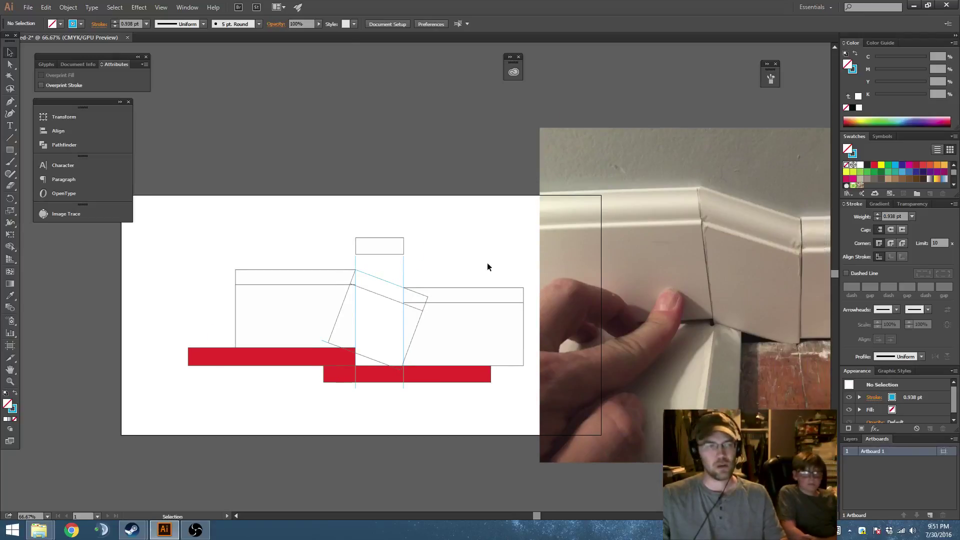